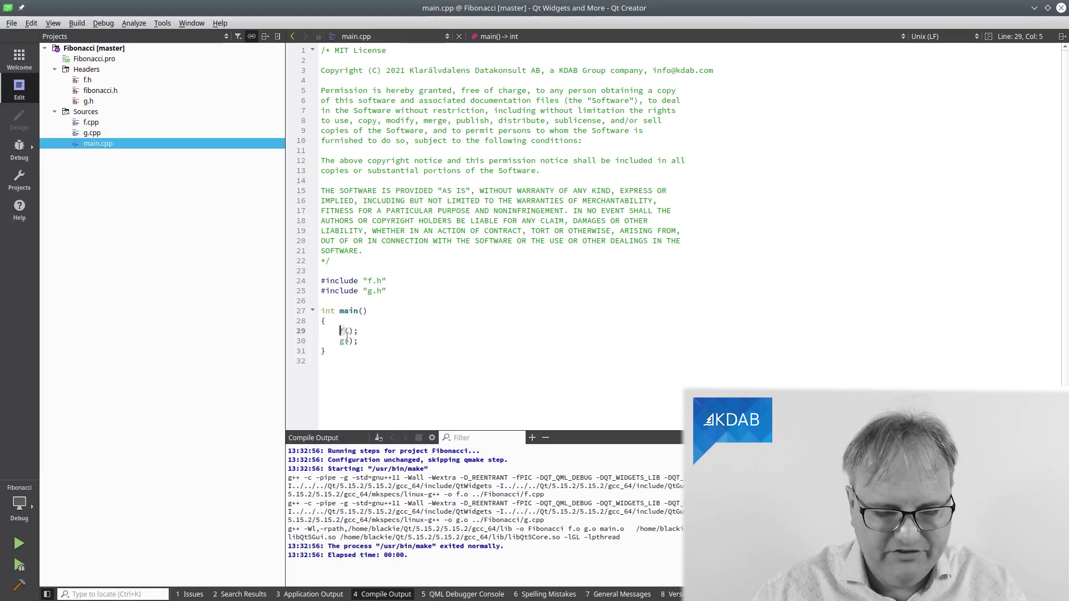
- Step from main.cpp to f.cpp and g.cpp, then show the fibonacci.h header
{"action": "key", "text": "F2"}
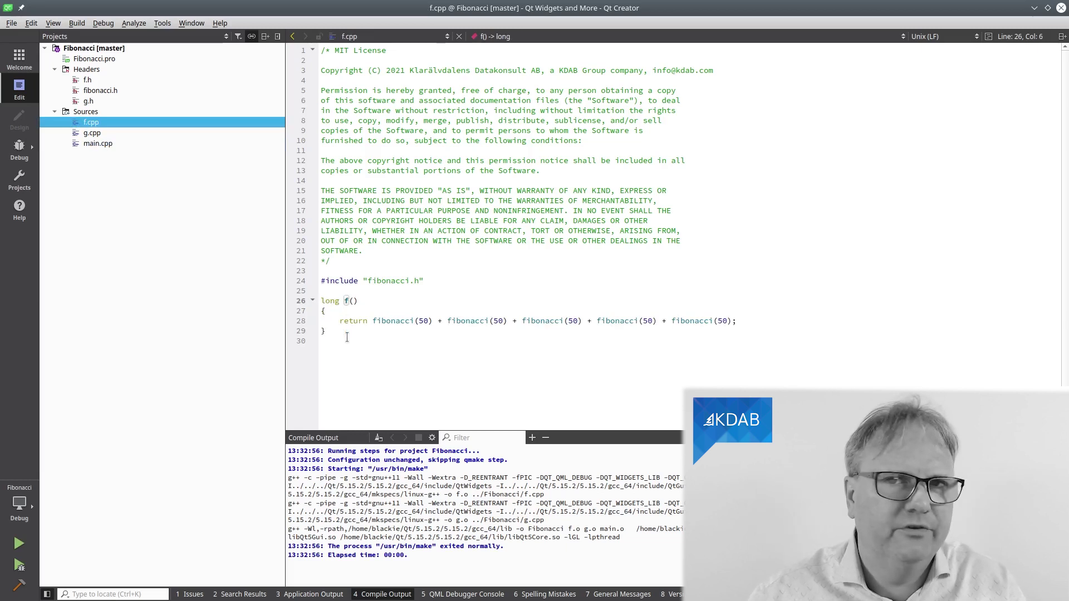
{"action": "key", "text": "alt+Left"}
{"action": "key", "text": "F2"}
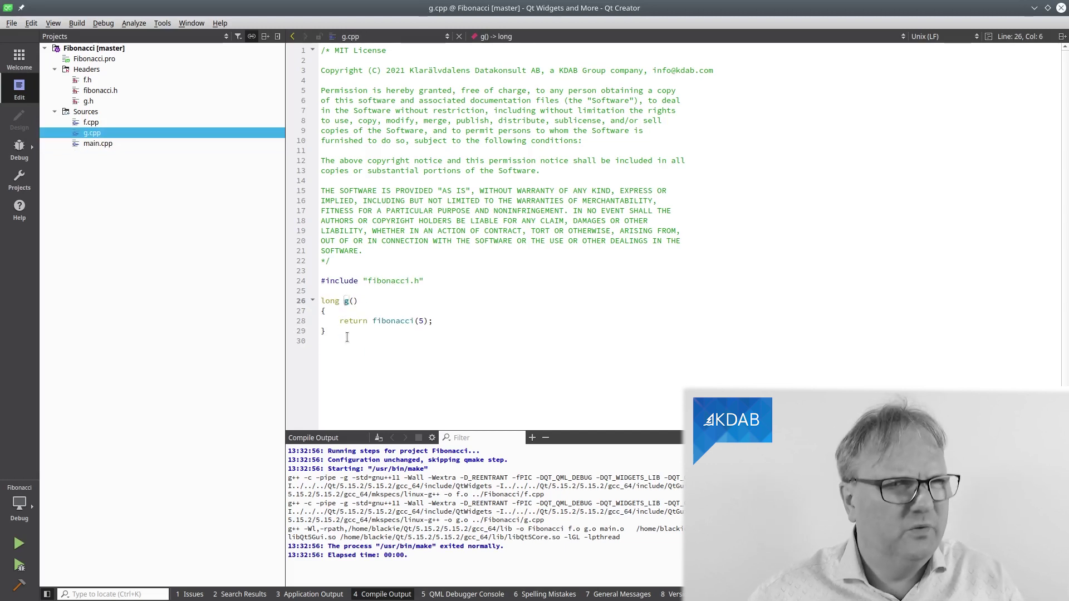
{"action": "left_click", "coordinate": [393, 321], "text": "ctrl"}
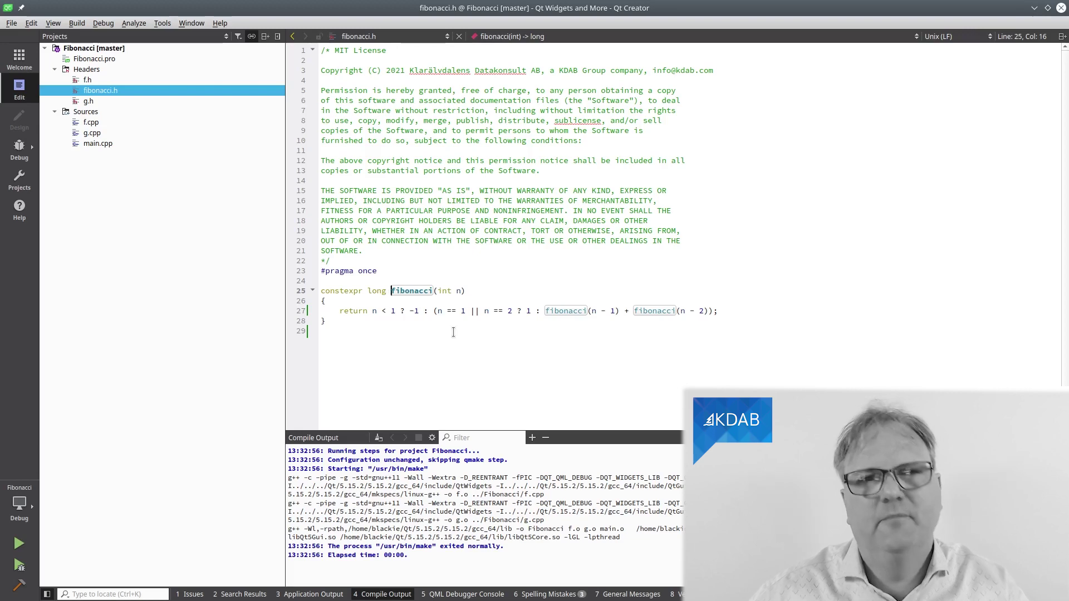
- Build the Fibonacci project twice, then make a trivial fibonacci.h edit and rebuild
{"action": "key", "text": "ctrl+b"}
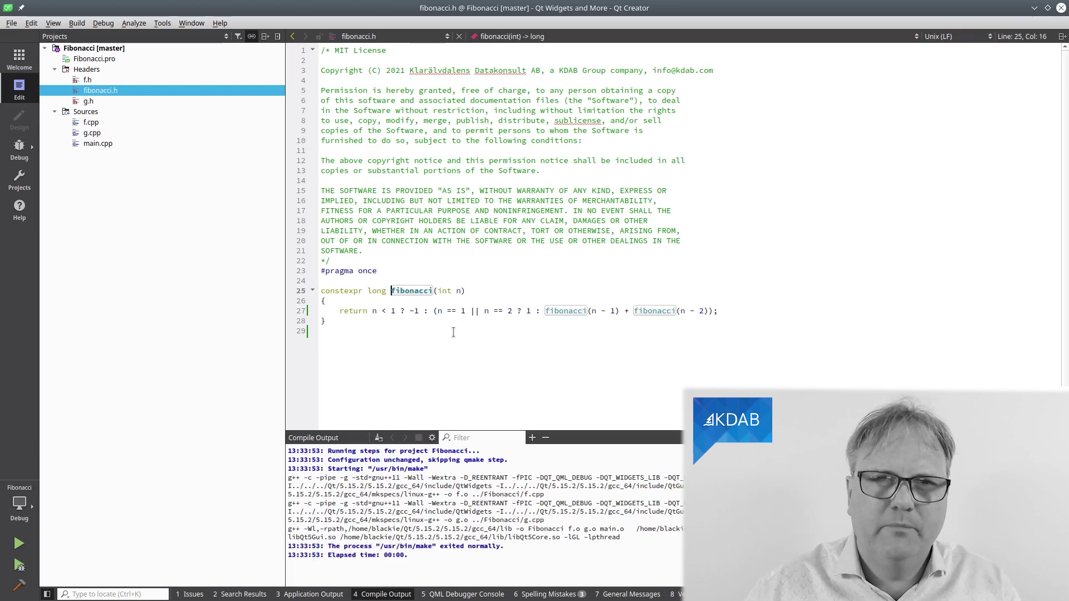
{"action": "key", "text": "ctrl+b"}
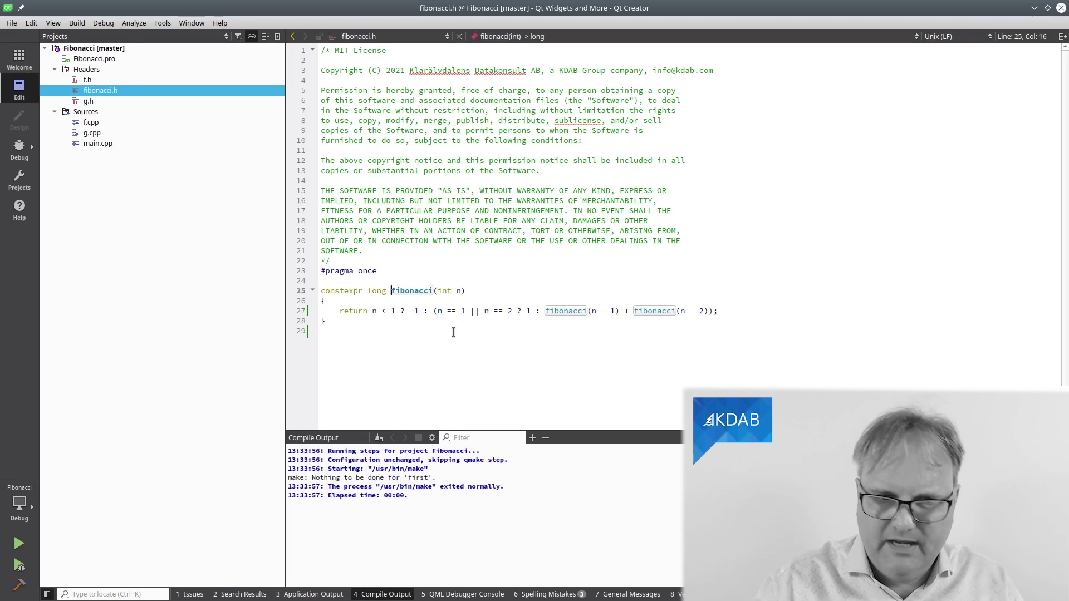
{"action": "key", "text": "BackSpace"}
{"action": "key", "text": "ctrl+b"}
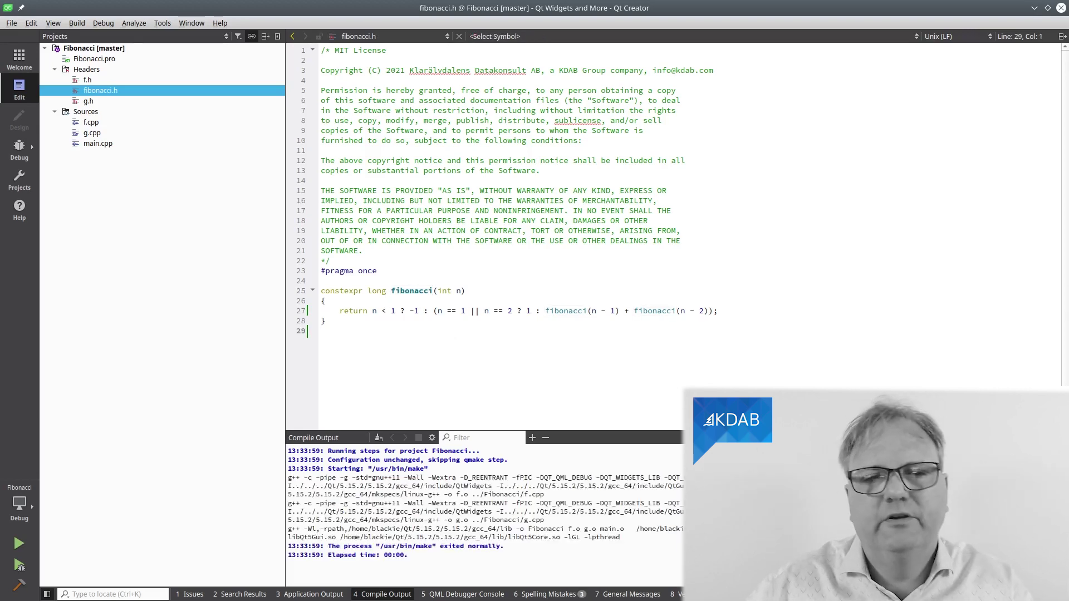
{"action": "type", "text": "extern "}
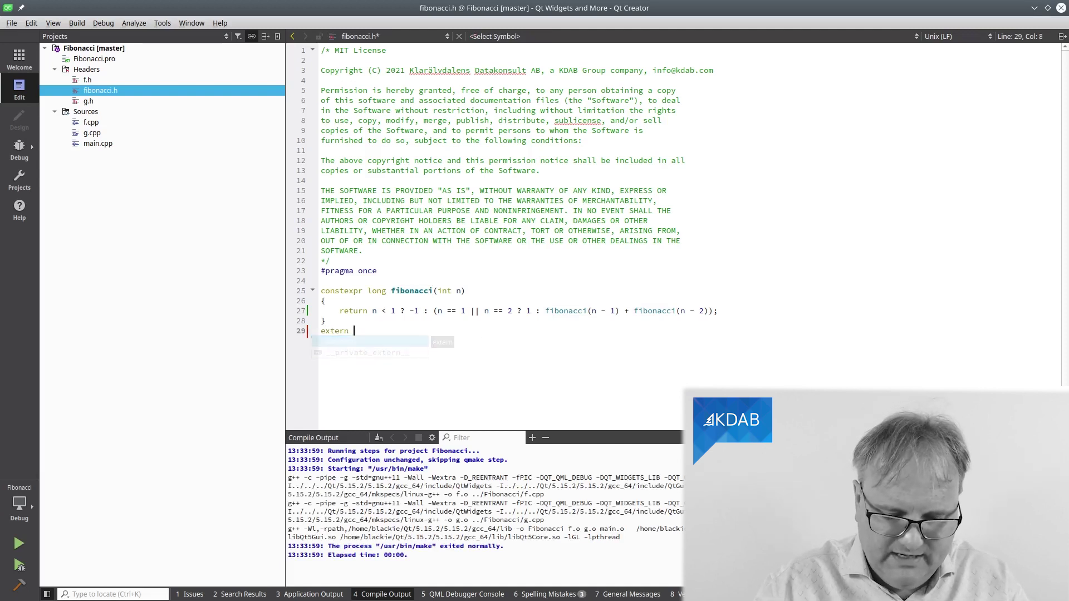
{"action": "type", "text": "void fo"}
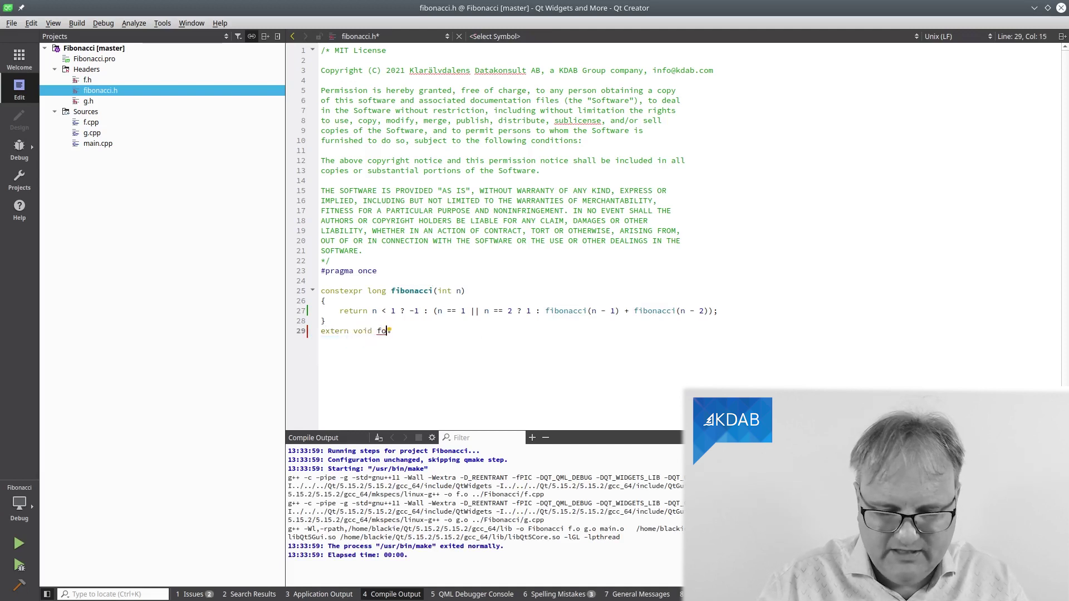
{"action": "type", "text": "o();"}
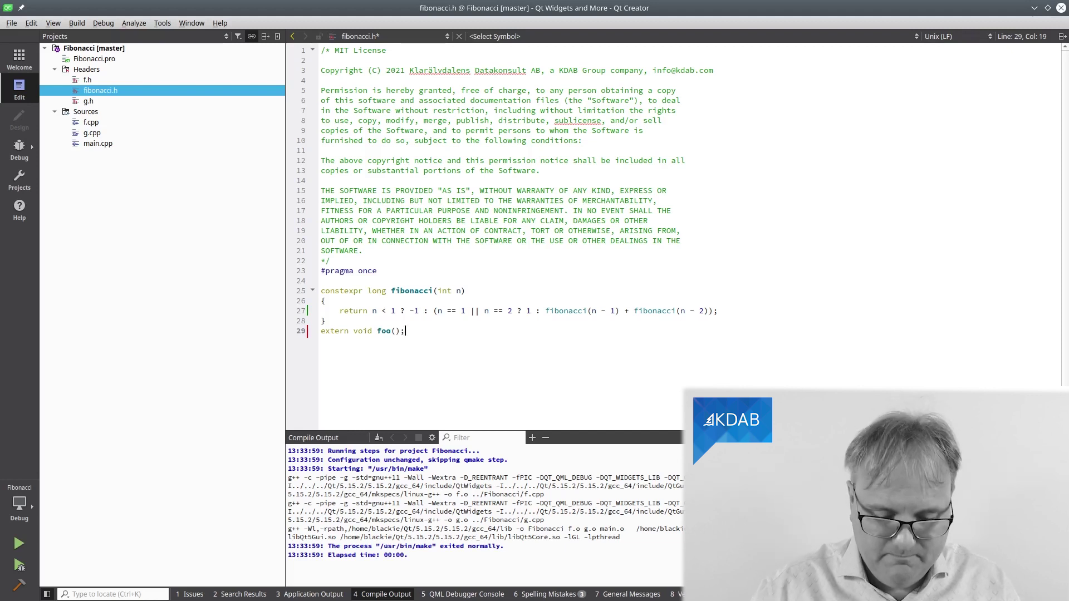
- Finish the 'extern void foo();' line in fibonacci.h, rebuild, and bring up f.cpp
{"action": "key", "text": "Return"}
{"action": "key", "text": "ctrl+b"}
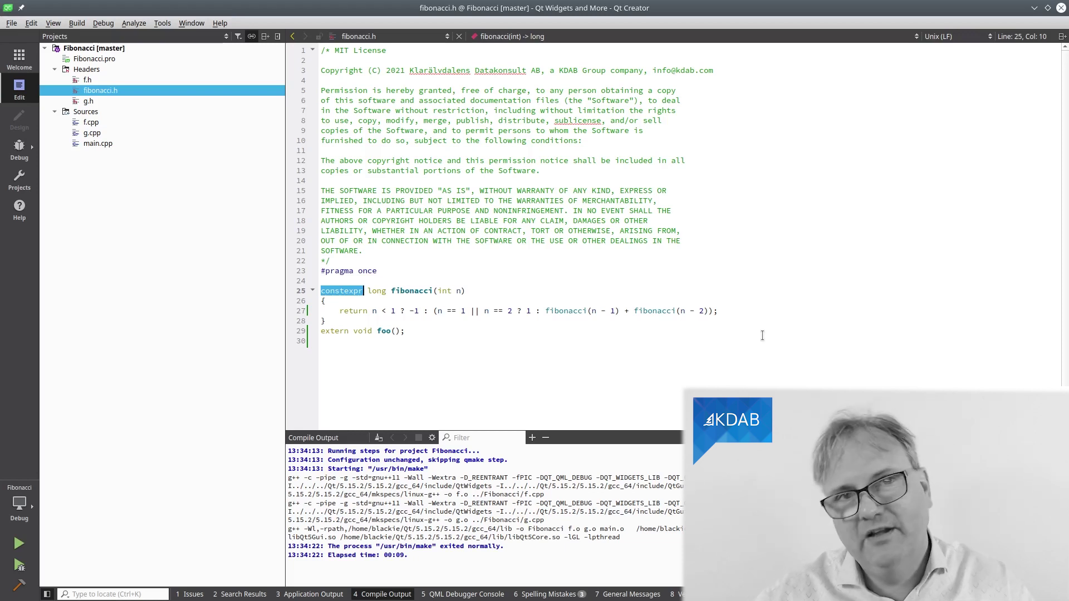
{"action": "left_click", "coordinate": [120, 123]}
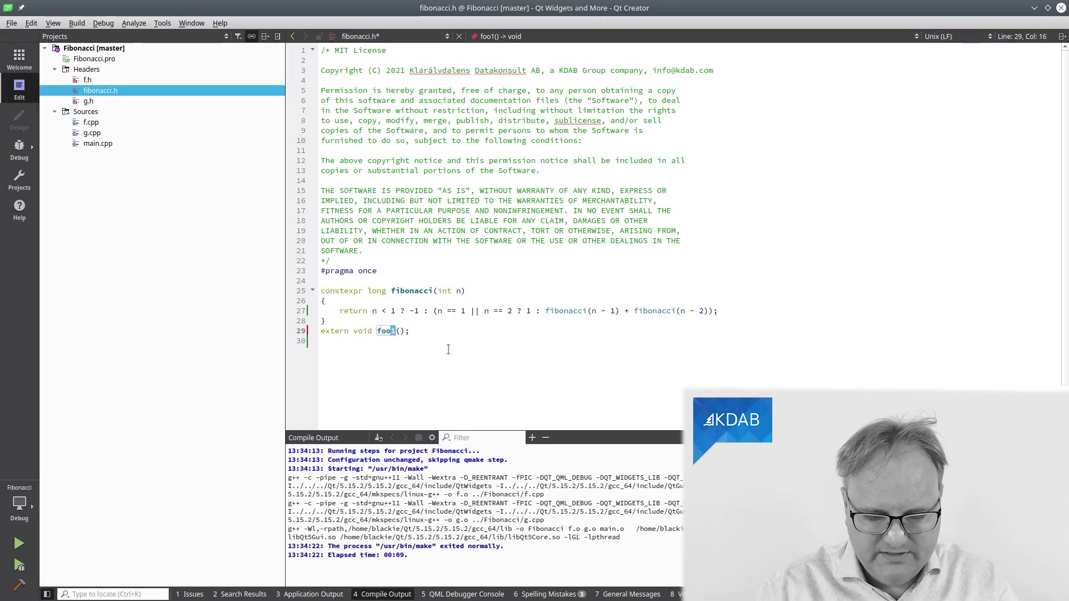
{"action": "type", "text": "bar"}
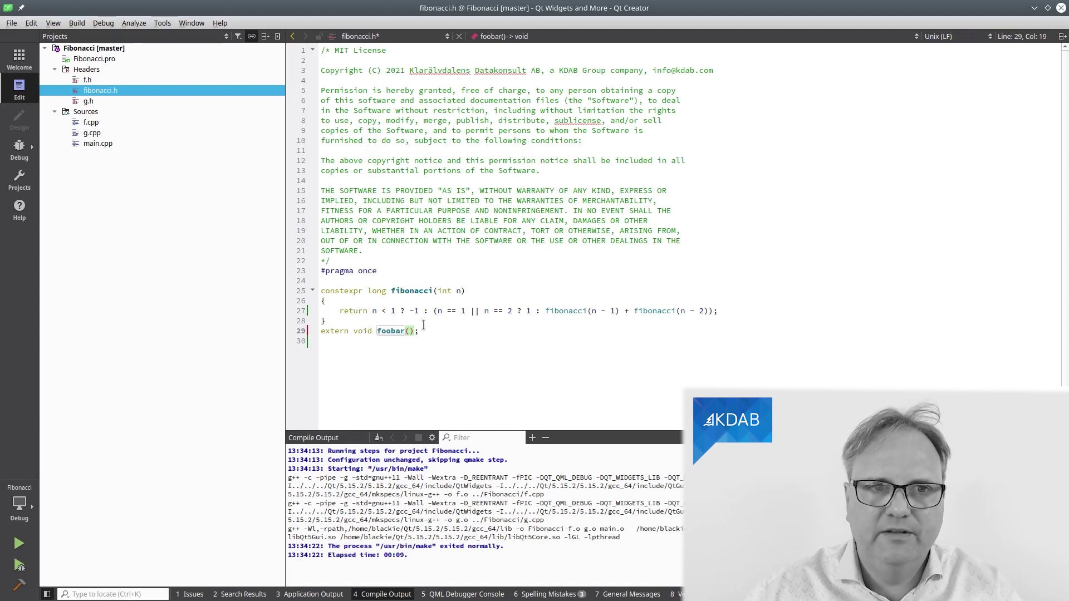
- Leaving the foobar rename unsaved, view g.h and then g.cpp from the Projects tree
{"action": "left_click", "coordinate": [102, 104]}
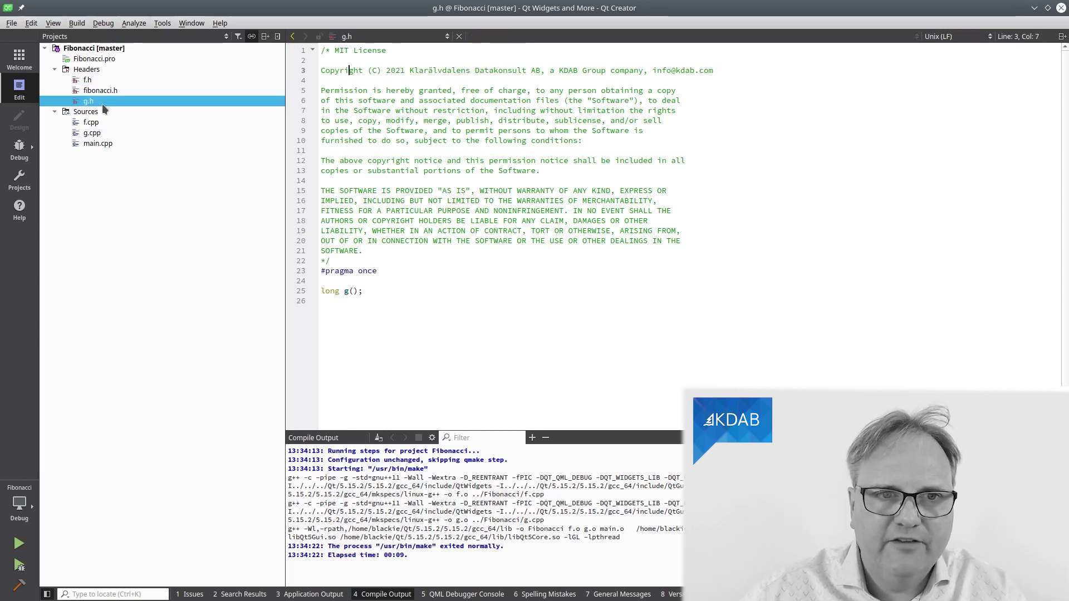
{"action": "left_click", "coordinate": [108, 134]}
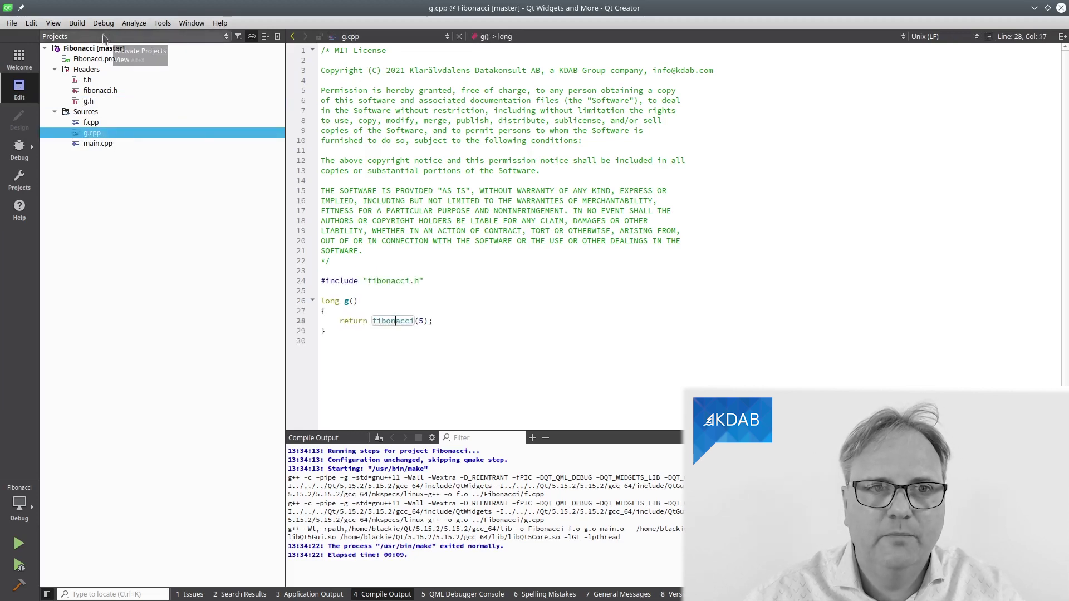
- Compile only g.cpp with Build File "g.cpp" from the Build menu
{"action": "left_click", "coordinate": [84, 27]}
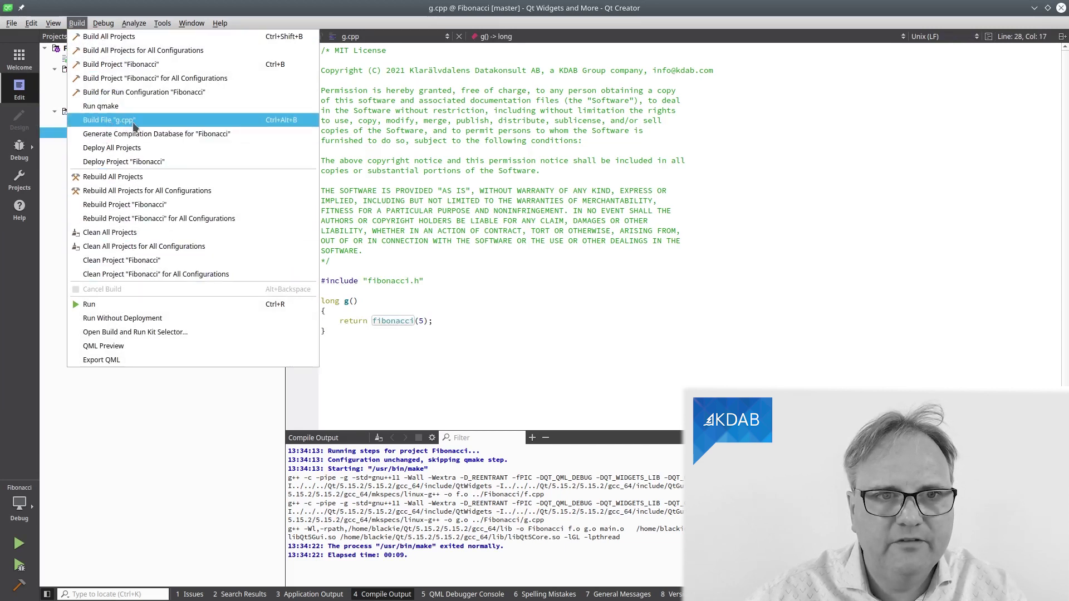
{"action": "left_click", "coordinate": [295, 121]}
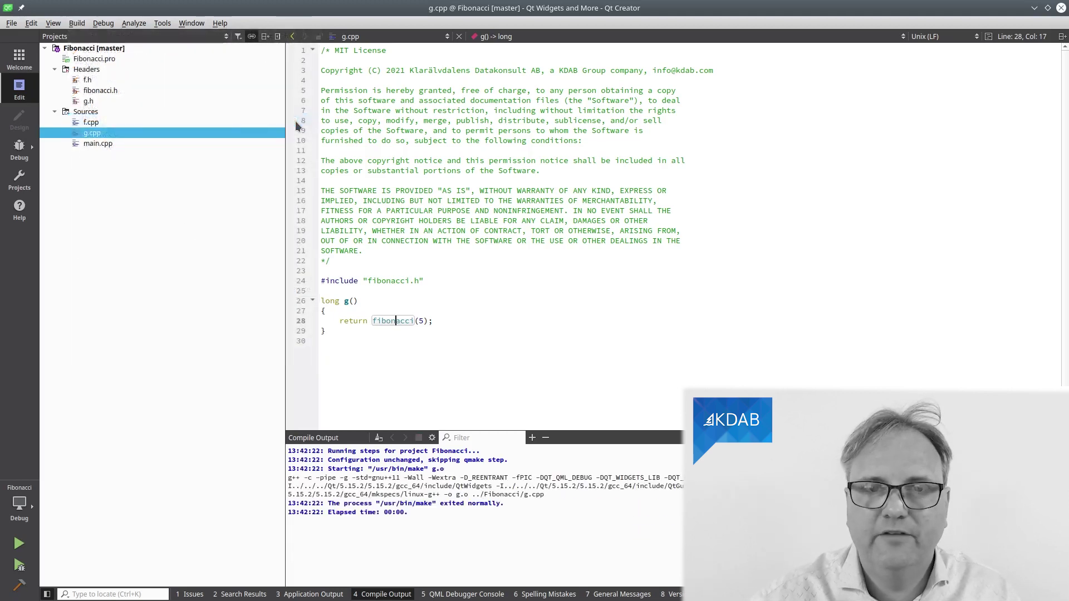
{"action": "type", "text": ";"}
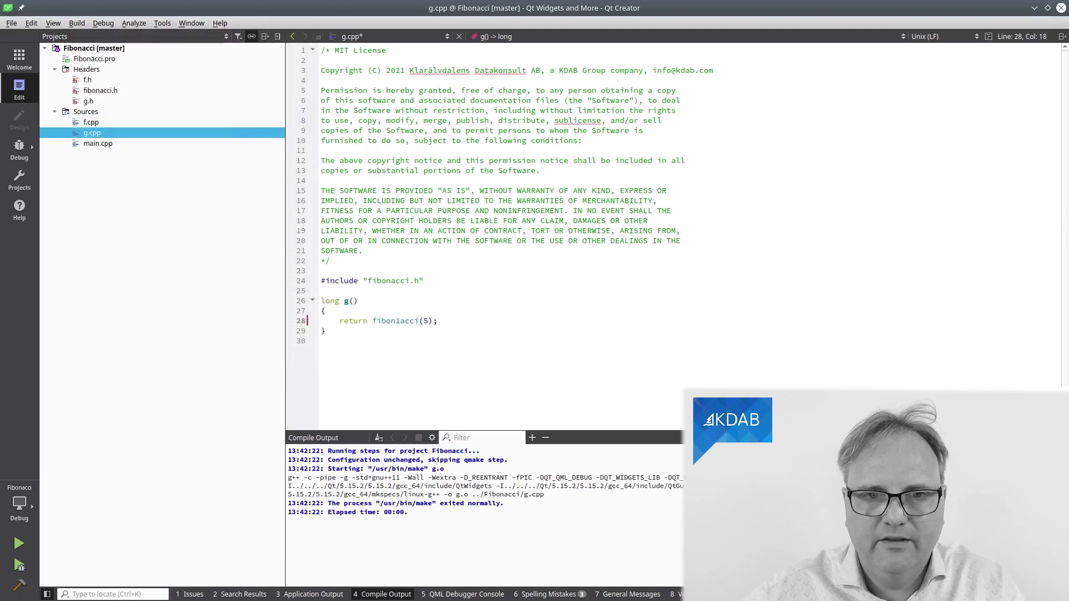
- Rename foobar to foobarss in fibonacci.h, then return to g.cpp and rebuild it
{"action": "key", "text": "ctrl+Tab"}
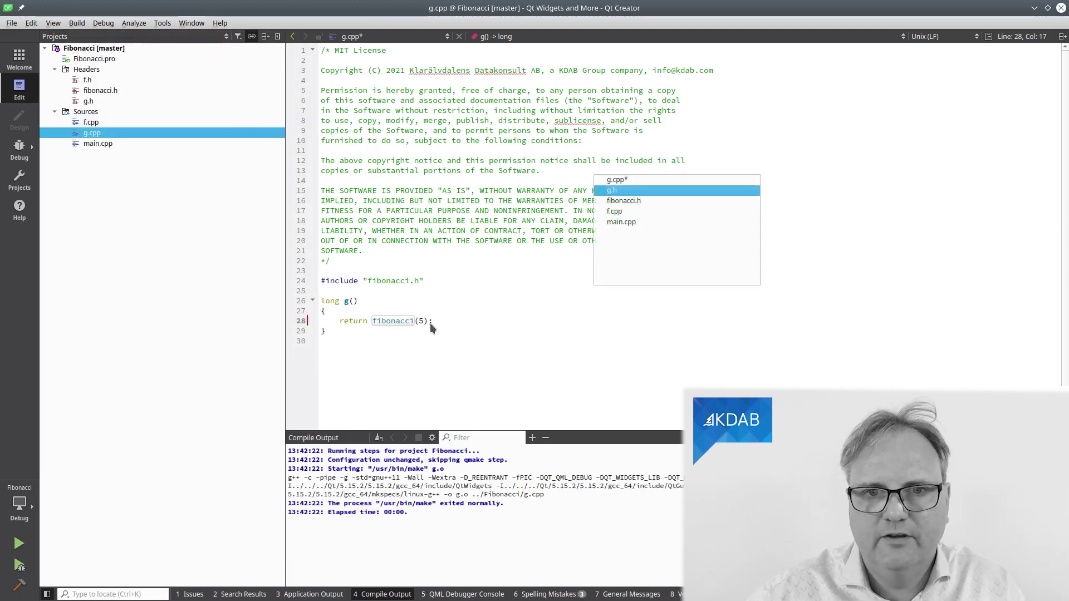
{"action": "key", "text": "ctrl+Tab"}
{"action": "type", "text": "s"}
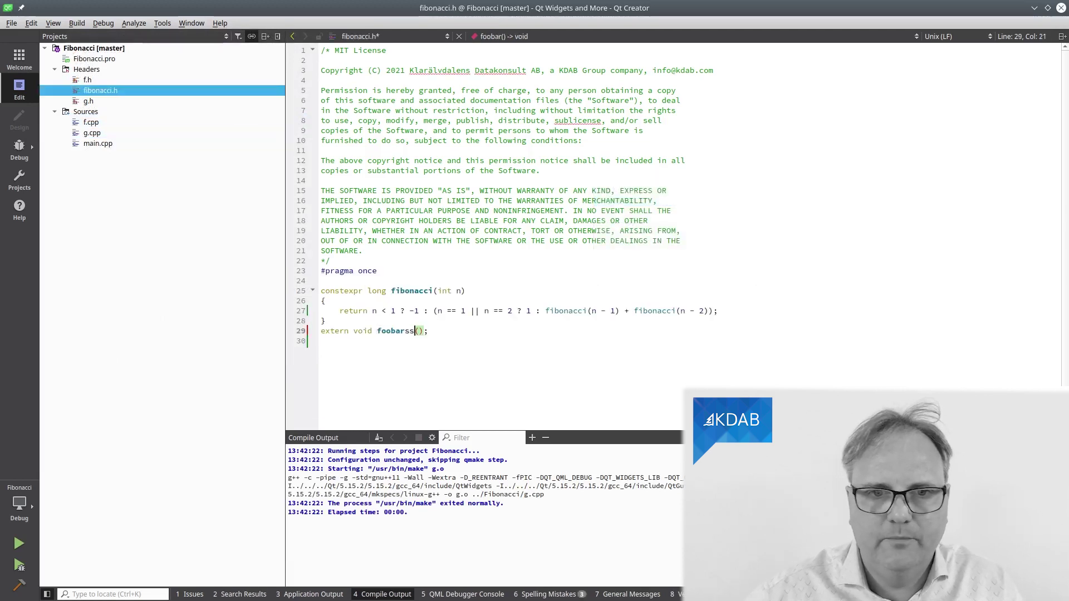
{"action": "type", "text": "s"}
{"action": "key", "text": "ctrl+Tab"}
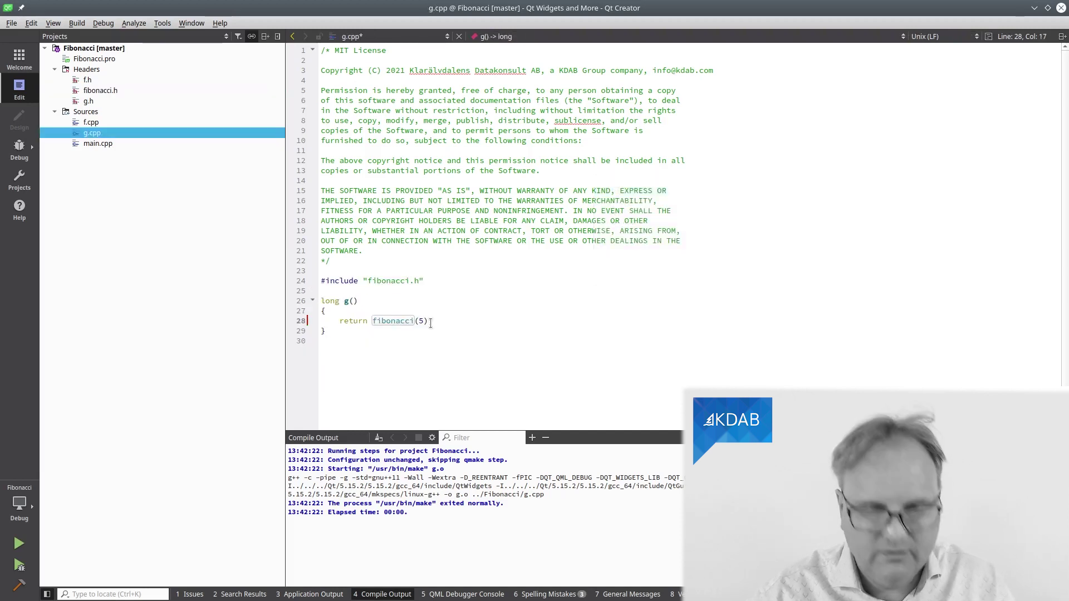
{"action": "key", "text": "ctrl+b"}
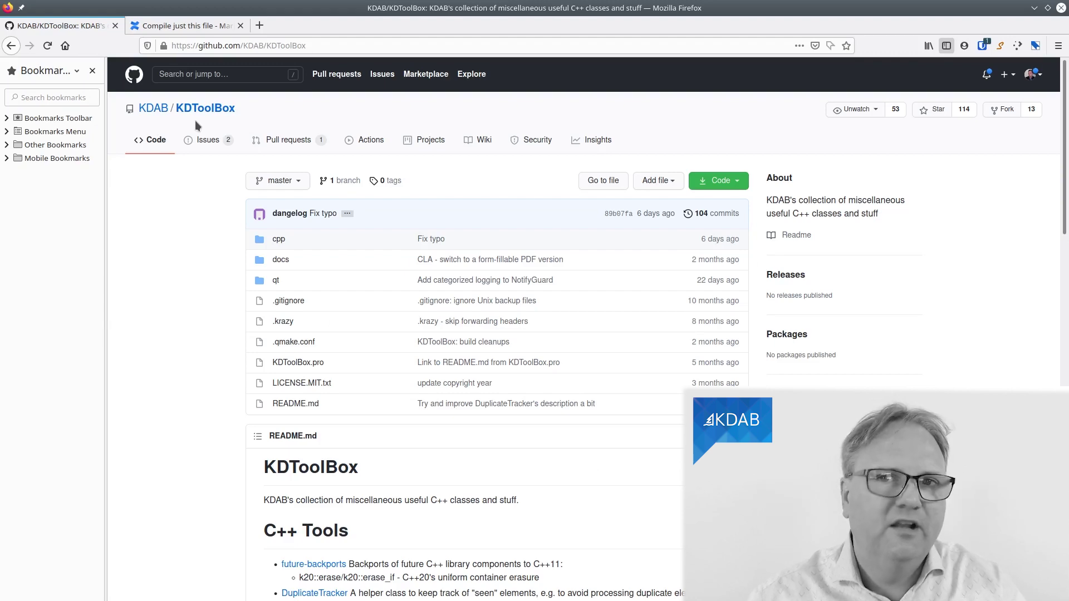
{"action": "scroll", "coordinate": [373, 215], "scroll_direction": "down", "scroll_amount": 4}
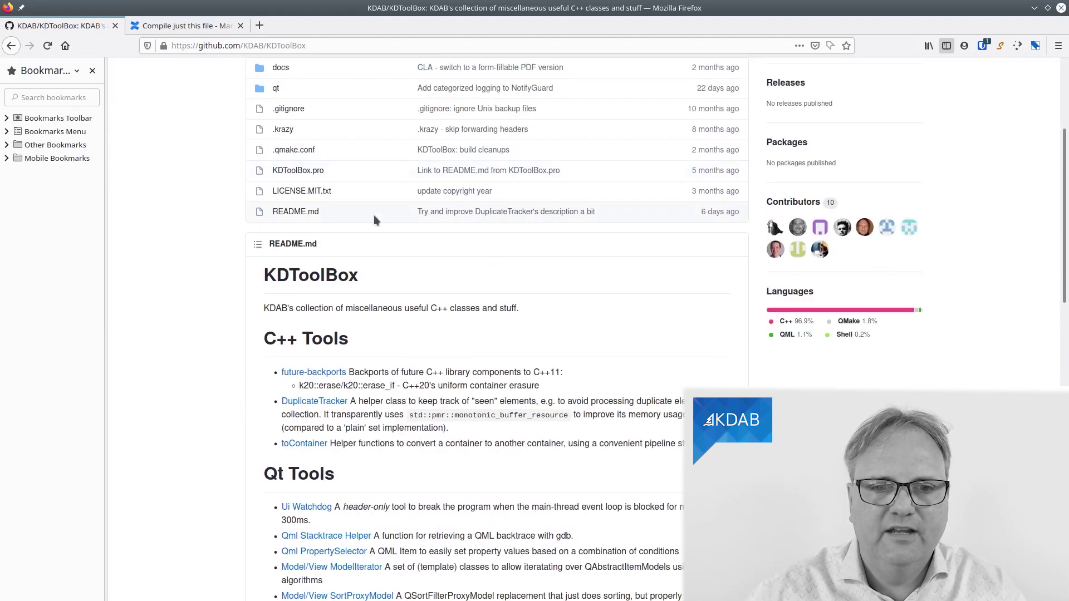
{"action": "scroll", "coordinate": [373, 215], "scroll_direction": "down", "scroll_amount": 2}
{"action": "scroll", "coordinate": [374, 214], "scroll_direction": "down", "scroll_amount": 3}
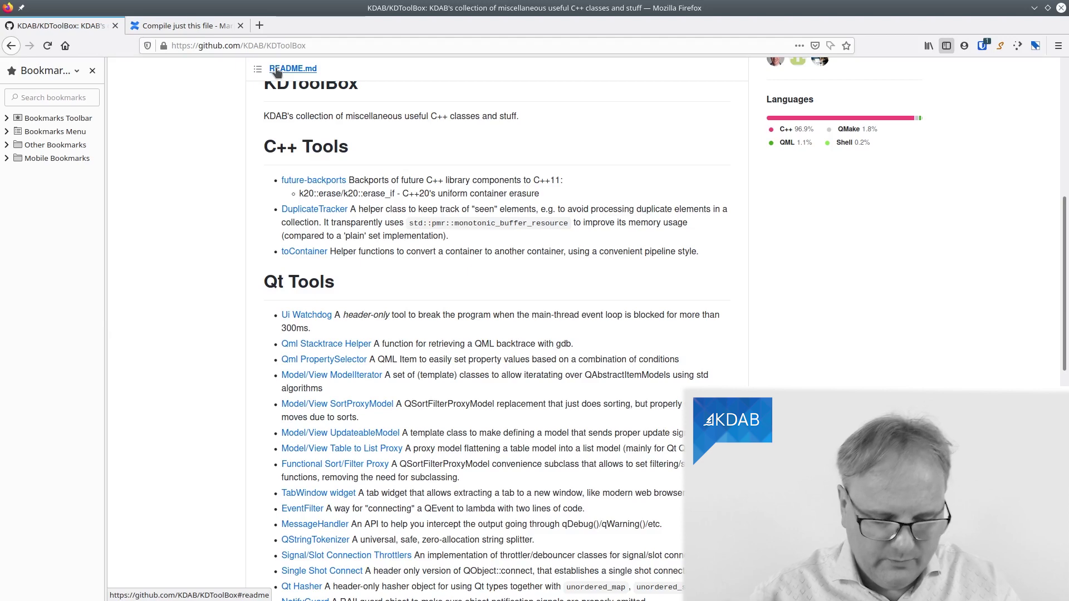
- Switch from the KDToolBox GitHub page in Firefox to the Konsole terminal
{"action": "key", "text": "alt+Tab"}
{"action": "key", "text": "alt+Tab"}
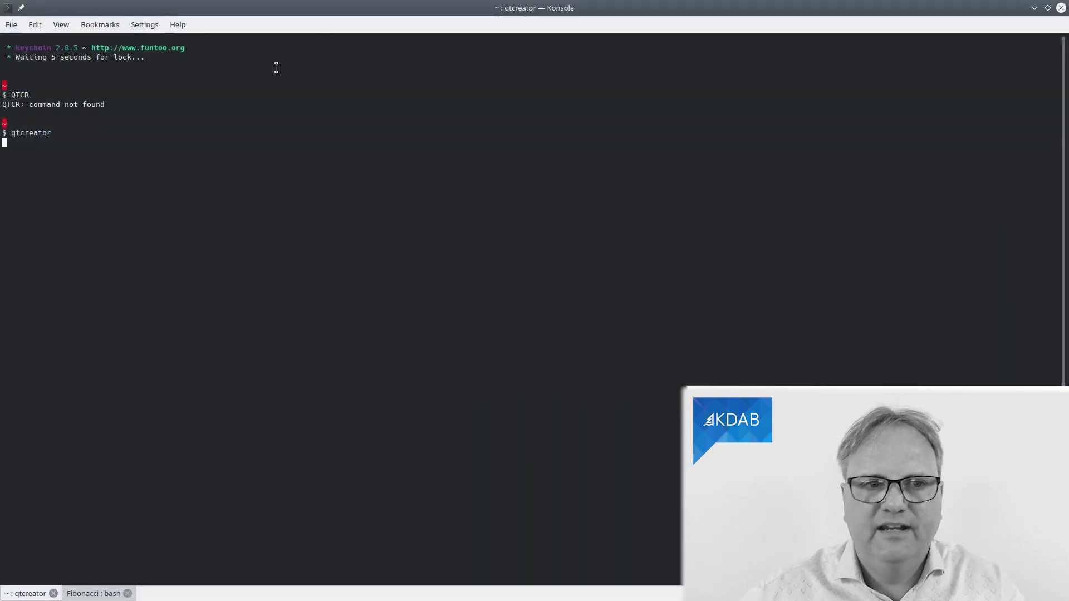
- Run ~/KDAB/KDToolBox/qt/cmake-project/cmake-project in the Fibonacci shell tab, then return to Qt Creator
{"action": "key", "text": "shift+Right"}
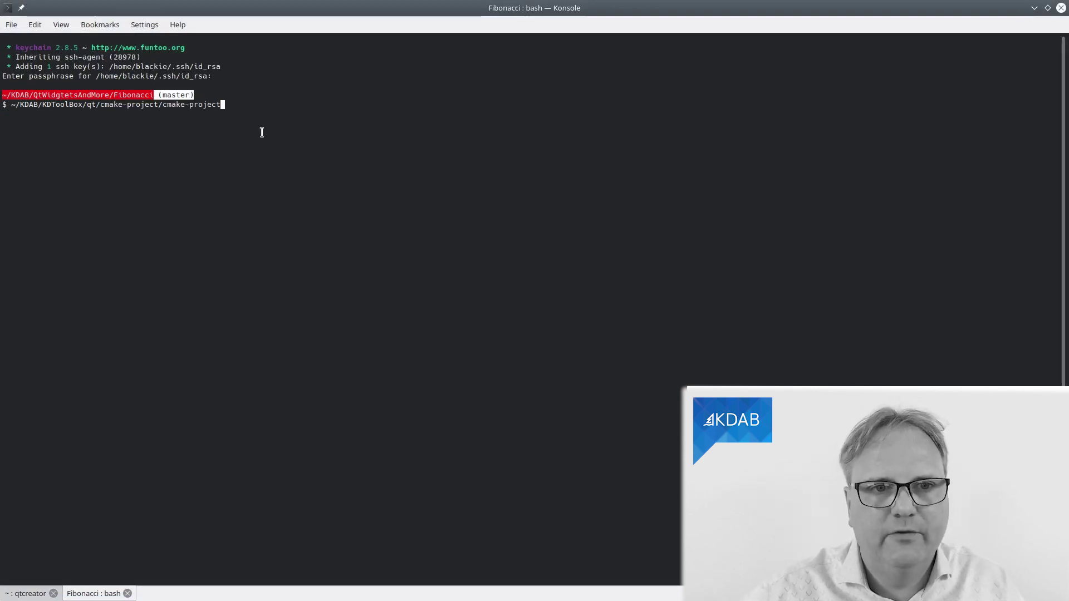
{"action": "key", "text": "Return"}
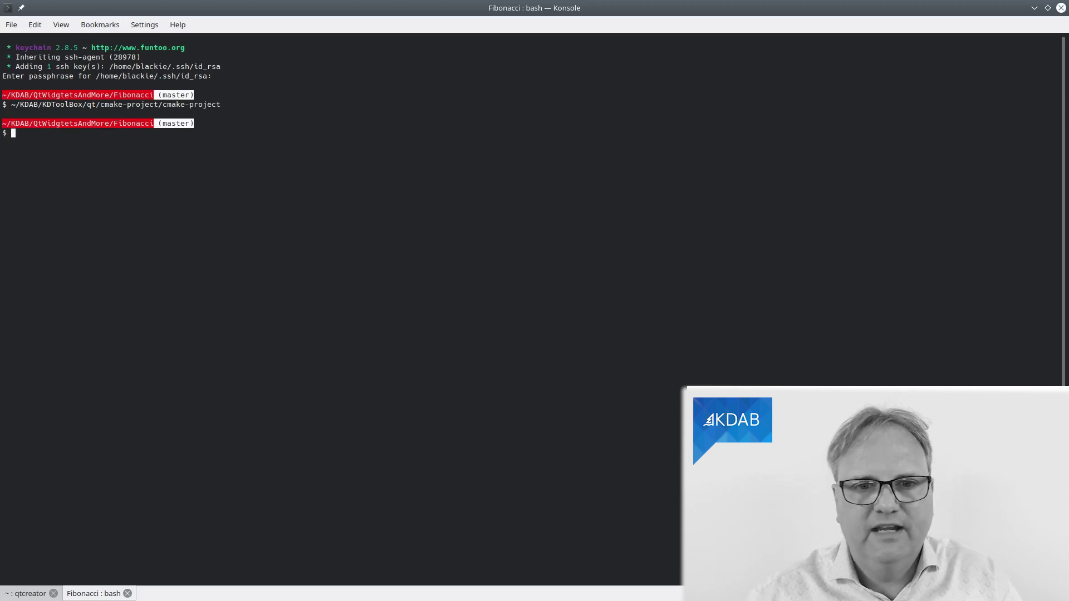
{"action": "key", "text": "alt+Tab"}
{"action": "key", "text": "alt+Tab"}
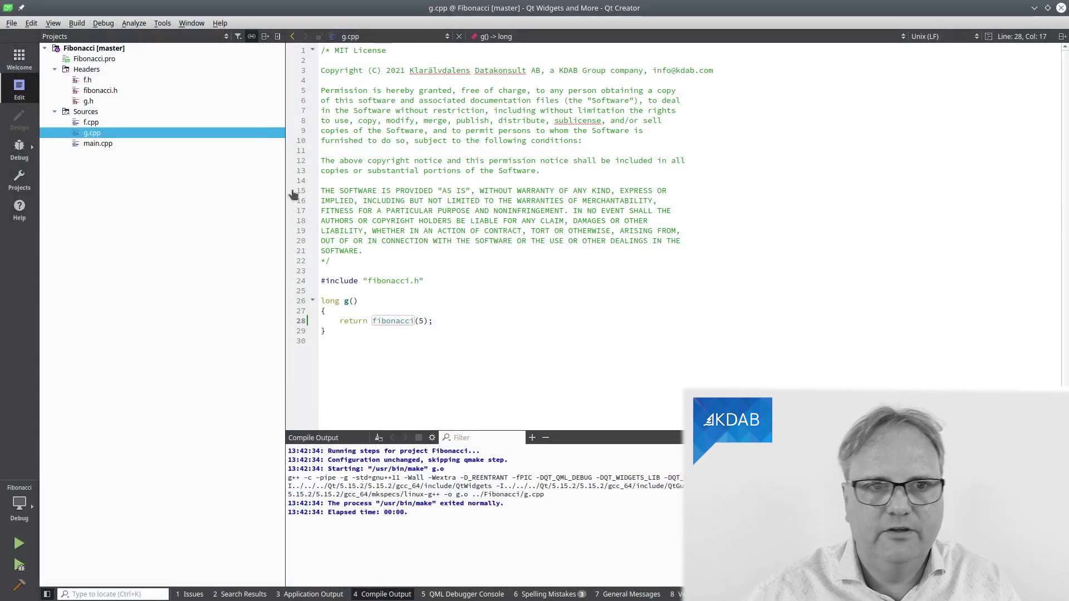
- Load CMakeLists.txt as a new project and close the original qmake Fibonacci project
{"action": "key", "text": "ctrl+o"}
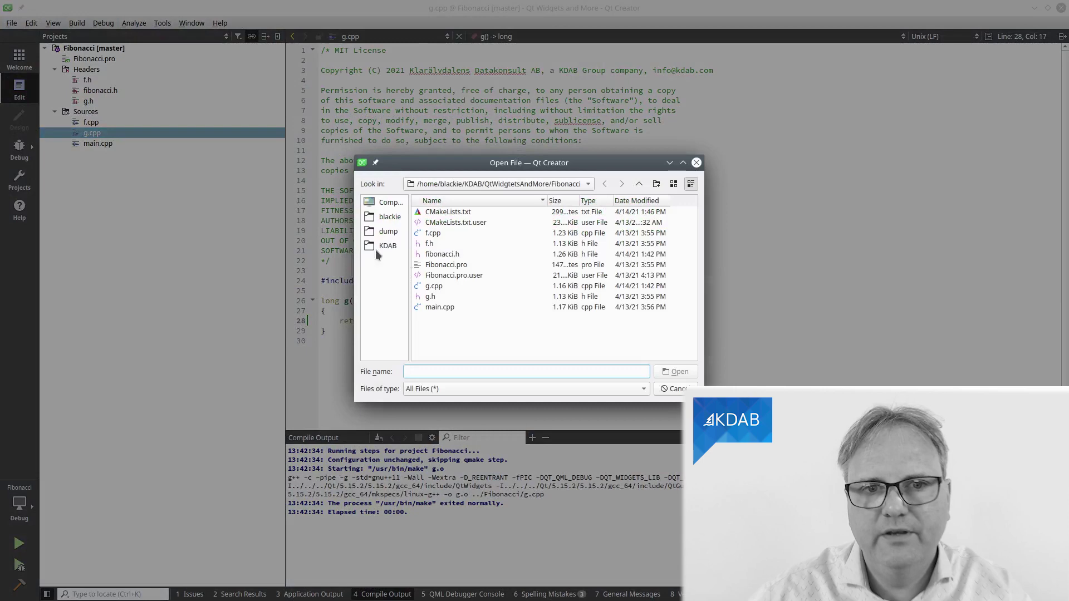
{"action": "double_click", "coordinate": [440, 213]}
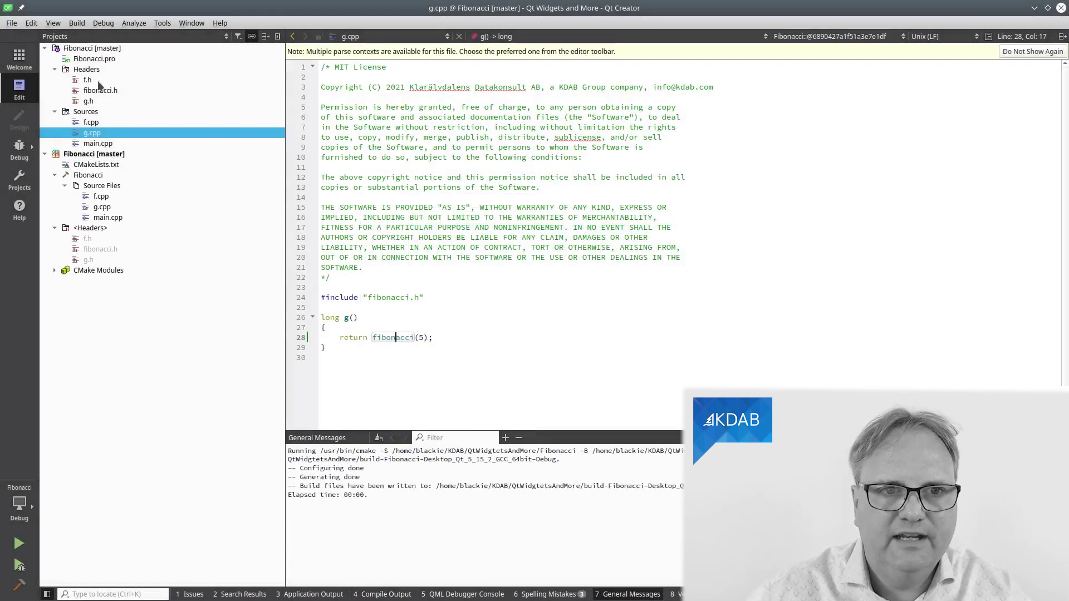
{"action": "left_click", "coordinate": [118, 47]}
{"action": "right_click", "coordinate": [119, 50]}
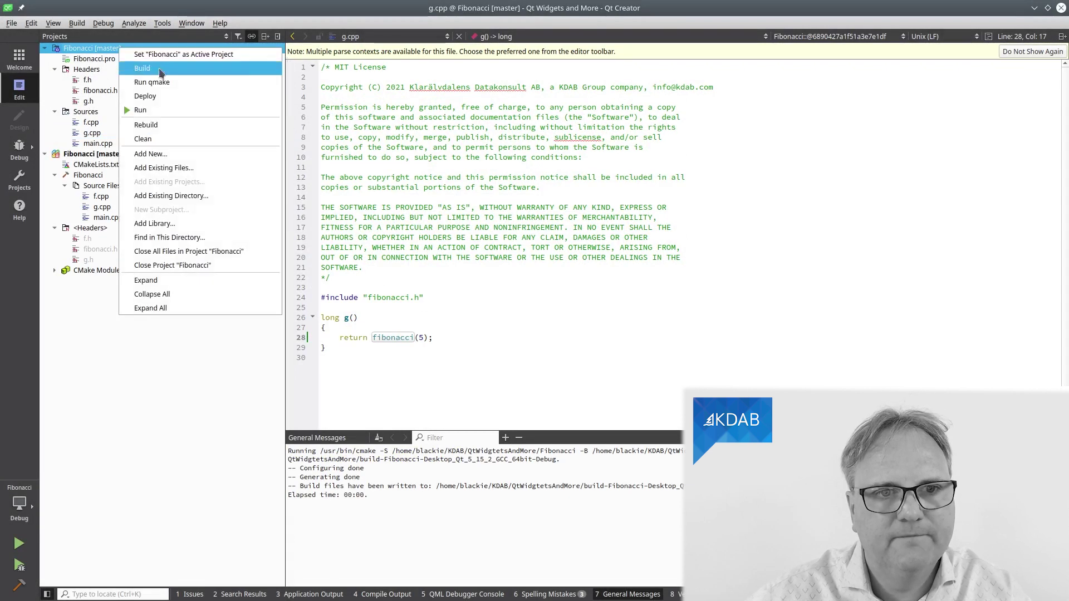
{"action": "left_click", "coordinate": [196, 267]}
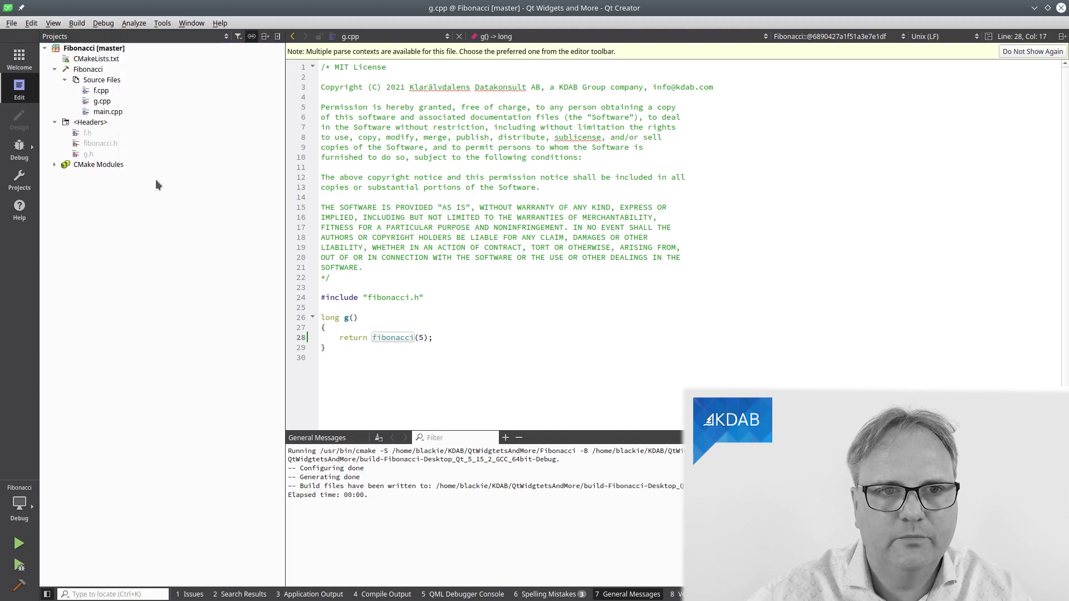
- Show CMakeLists.txt in the editor and build the CMake-based Fibonacci project
{"action": "left_click", "coordinate": [100, 60]}
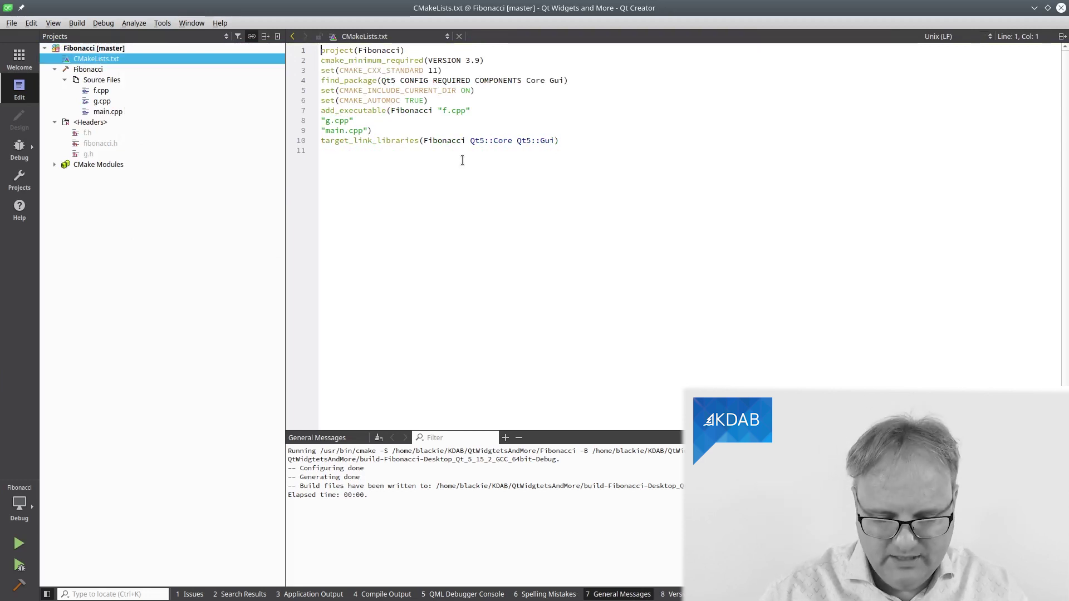
{"action": "key", "text": "ctrl+b"}
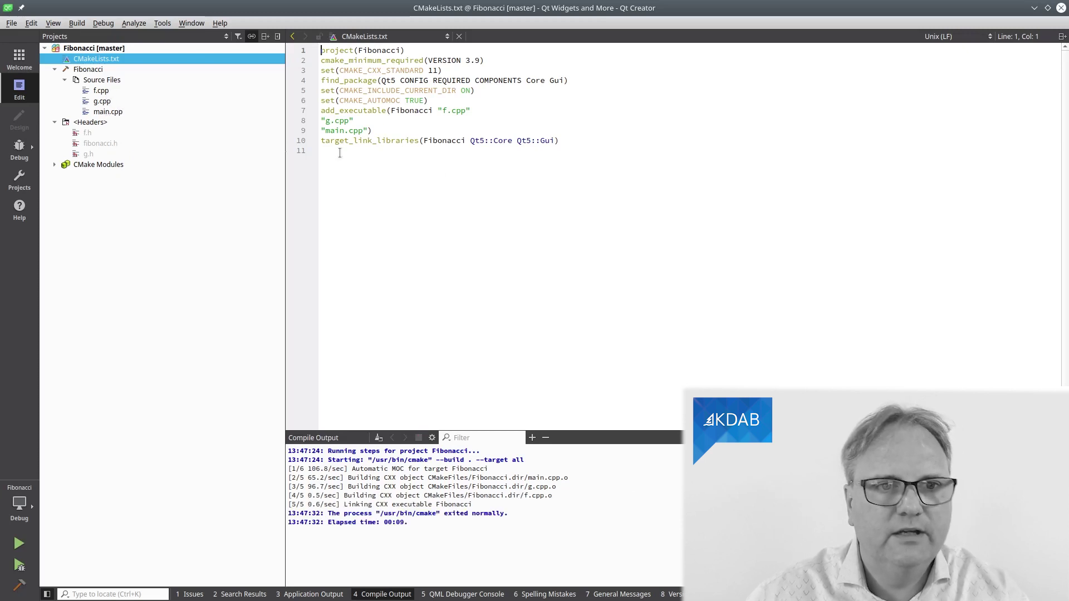
- Rename fibonacci to Fibonacci in unsaved fibonacci.h, then open g.h and the Issues pane
{"action": "left_click", "coordinate": [111, 142]}
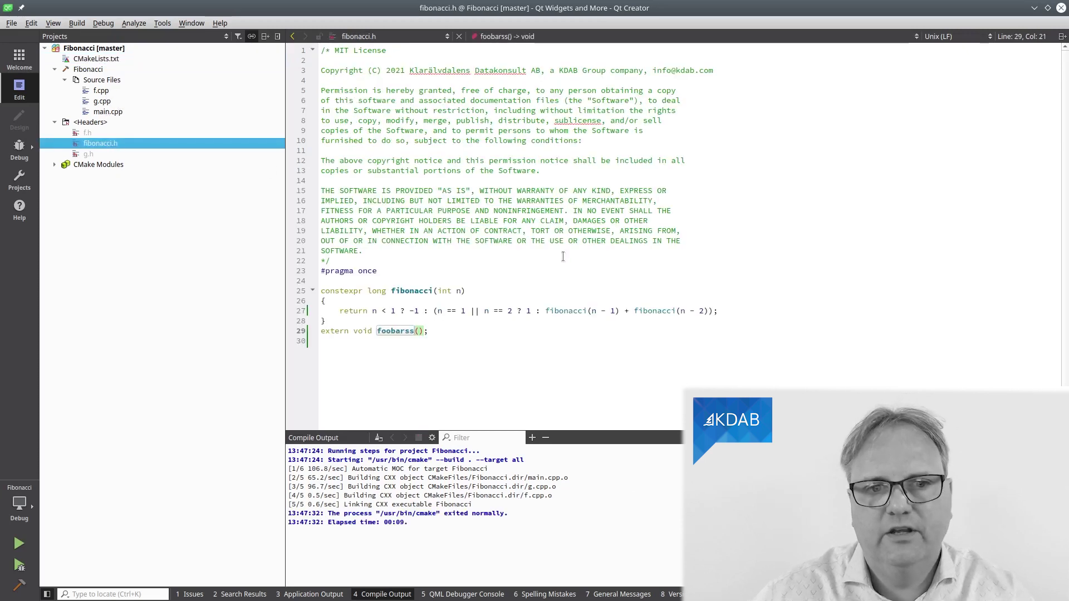
{"action": "left_click", "coordinate": [395, 291]}
{"action": "key", "text": "BackSpace"}
{"action": "type", "text": "F"}
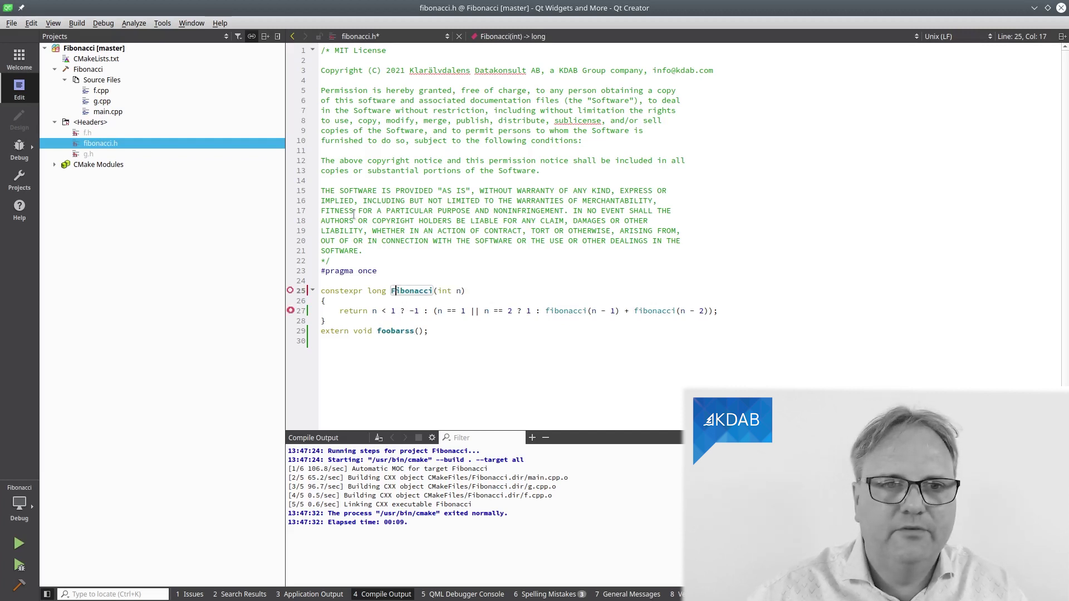
{"action": "left_click", "coordinate": [119, 154]}
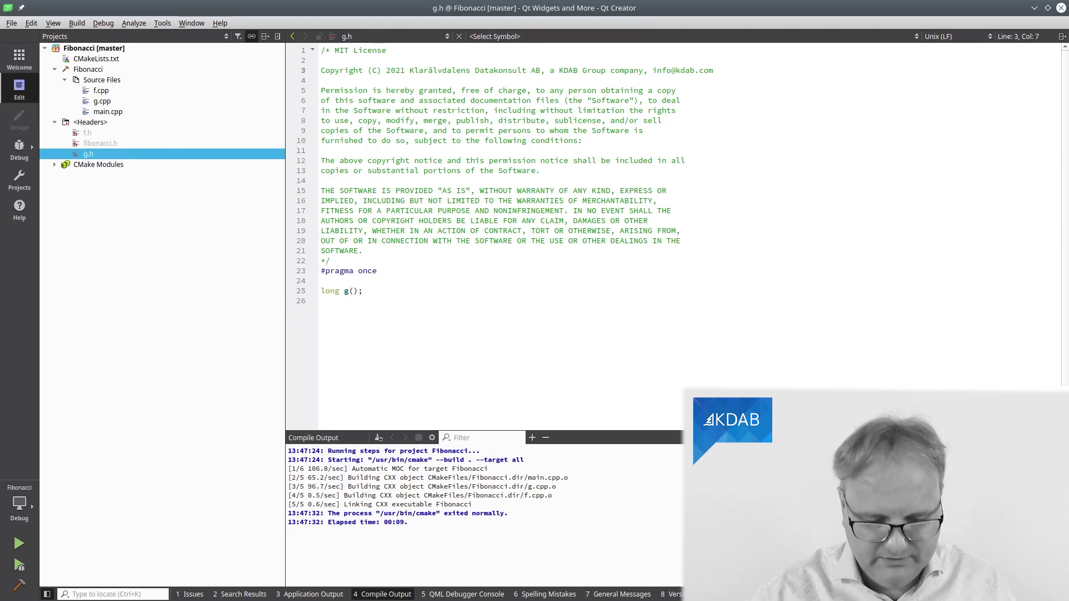
{"action": "key", "text": "alt+1"}
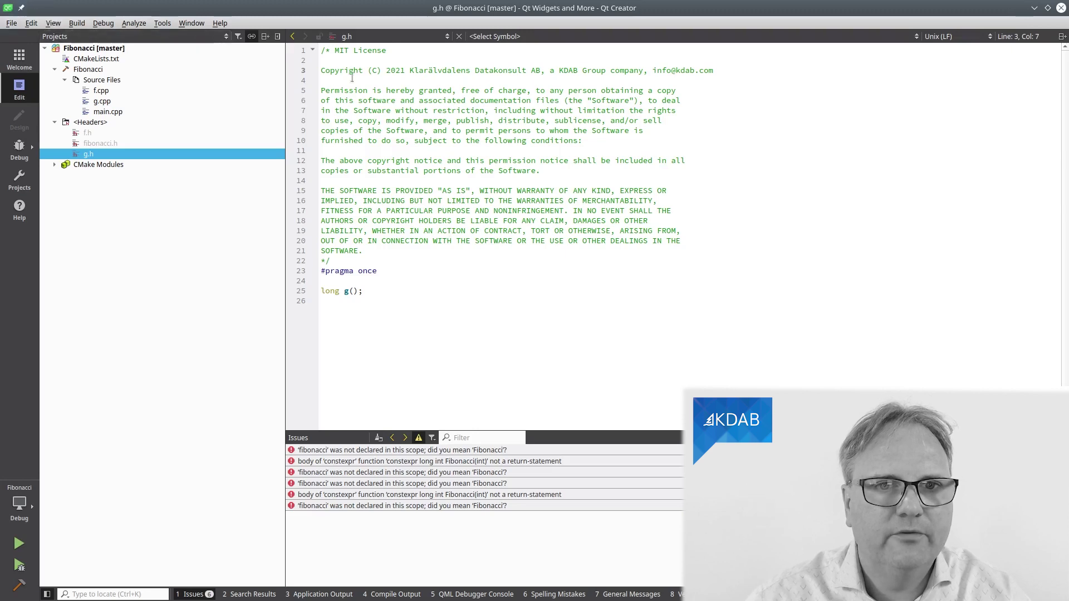
- Rebuild all projects, leaving six errors including undeclared 'fibonacci'
{"action": "left_click", "coordinate": [31, 23]}
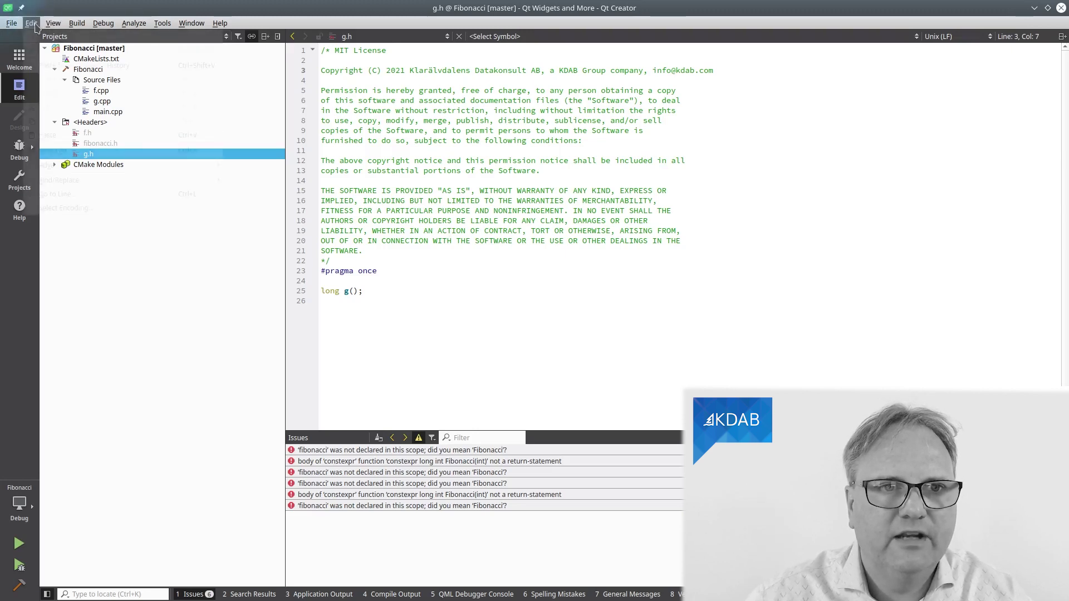
{"action": "left_click", "coordinate": [76, 23]}
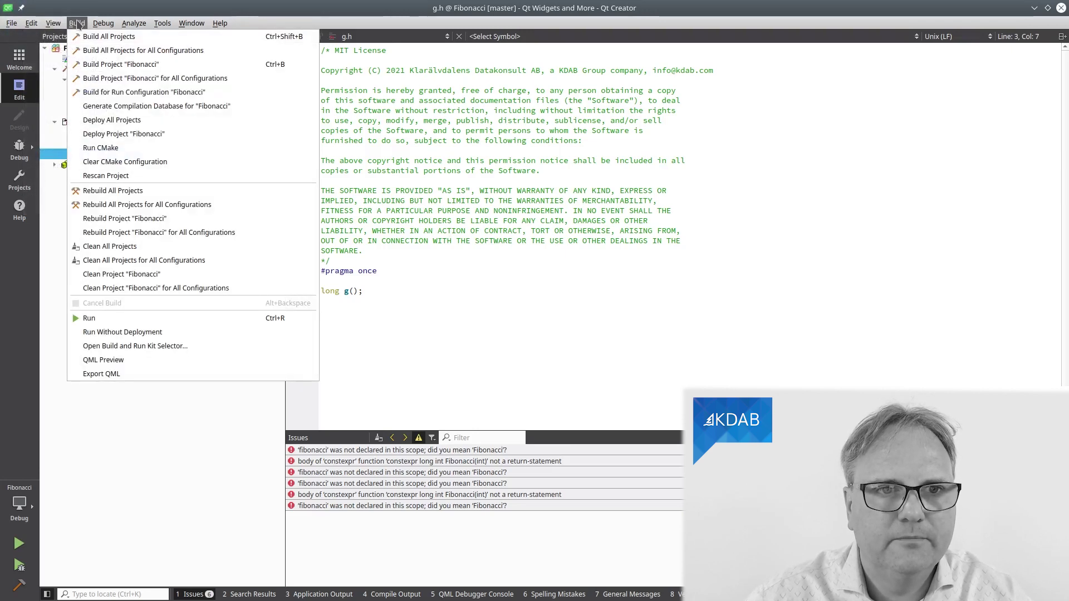
{"action": "left_click", "coordinate": [223, 194]}
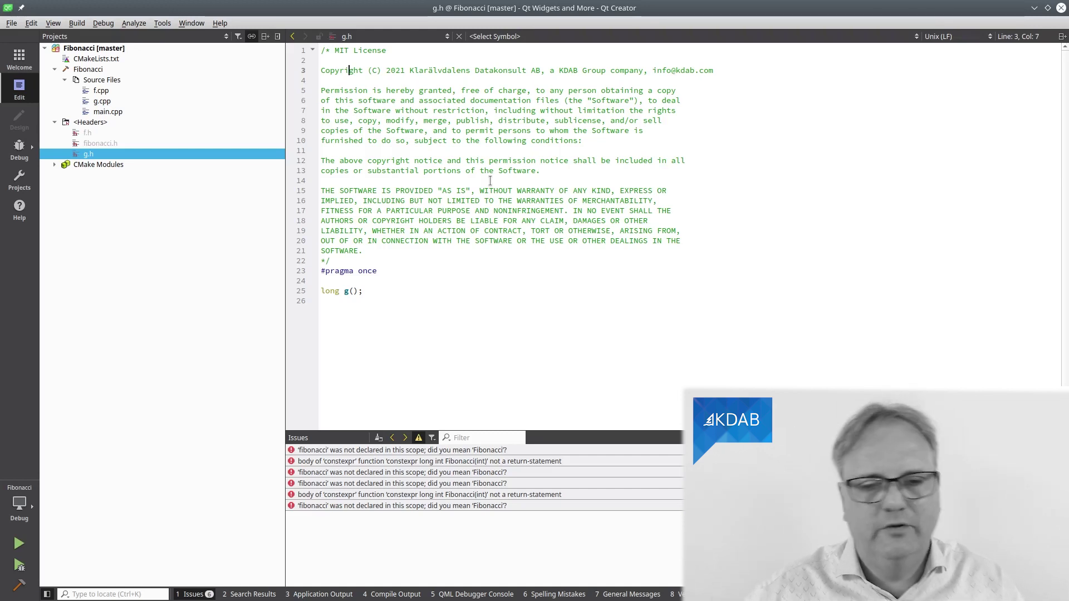
- Revert Fibonacci to lowercase fibonacci in fibonacci.h and open g.cpp, leaving three errors
{"action": "key", "text": "ctrl+Tab"}
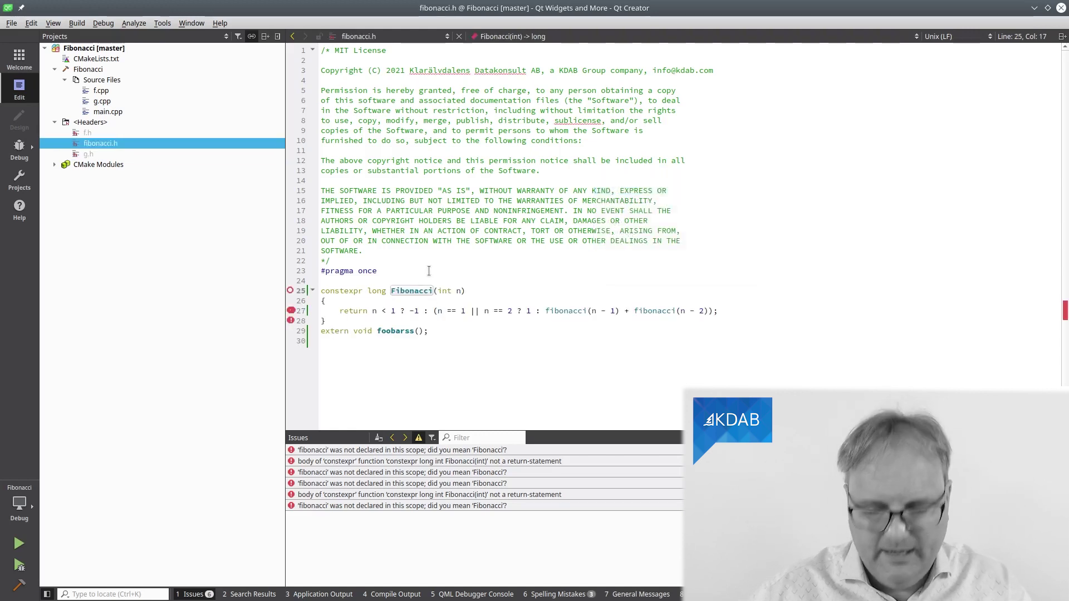
{"action": "key", "text": "BackSpace"}
{"action": "type", "text": "f"}
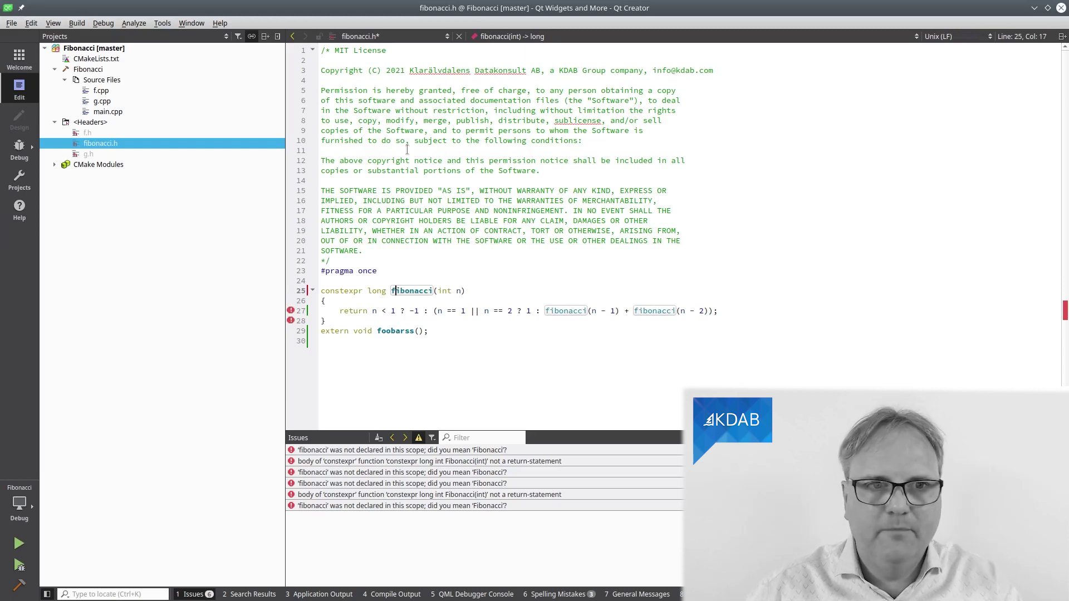
{"action": "left_click", "coordinate": [120, 98]}
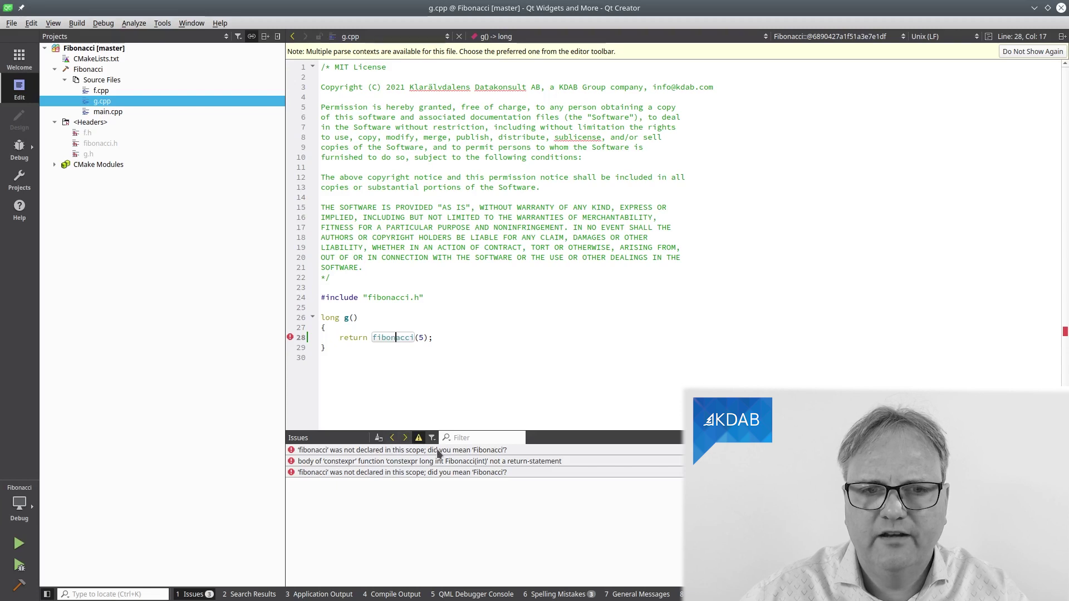
- Bring the unsaved fibonacci.h header back to the front
{"action": "key", "text": "F2"}
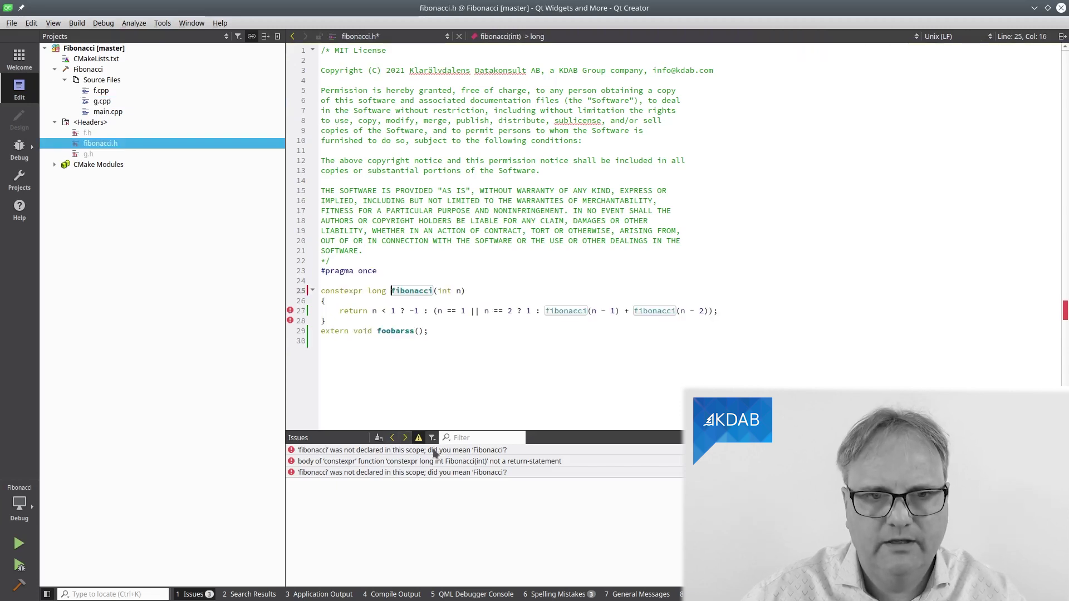